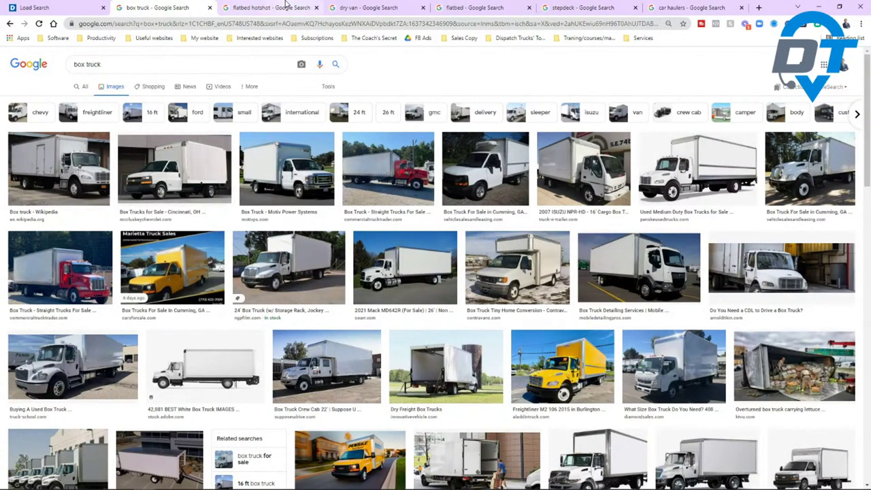
# Cycle through the hotshot, stepdeck and flatbed trailer image tabs, ending on flatbed.
pyautogui.hotkey('ctrl', 'Tab')
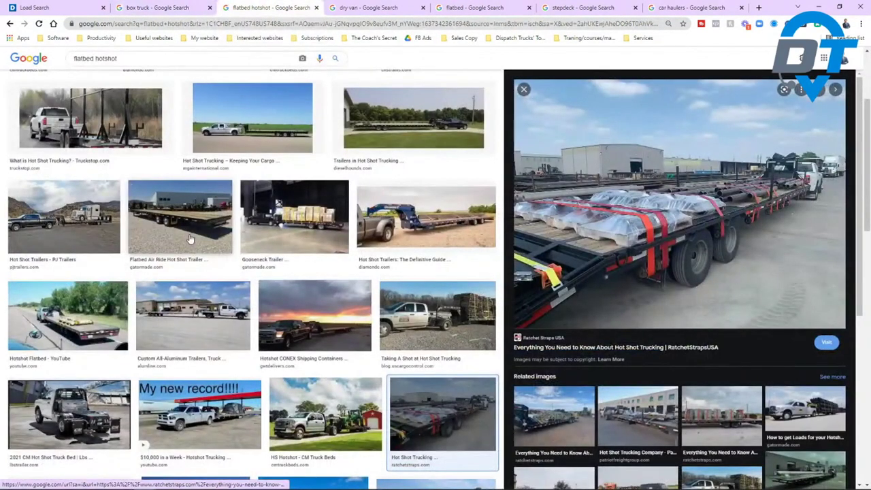
pyautogui.hotkey('ctrl', '6')
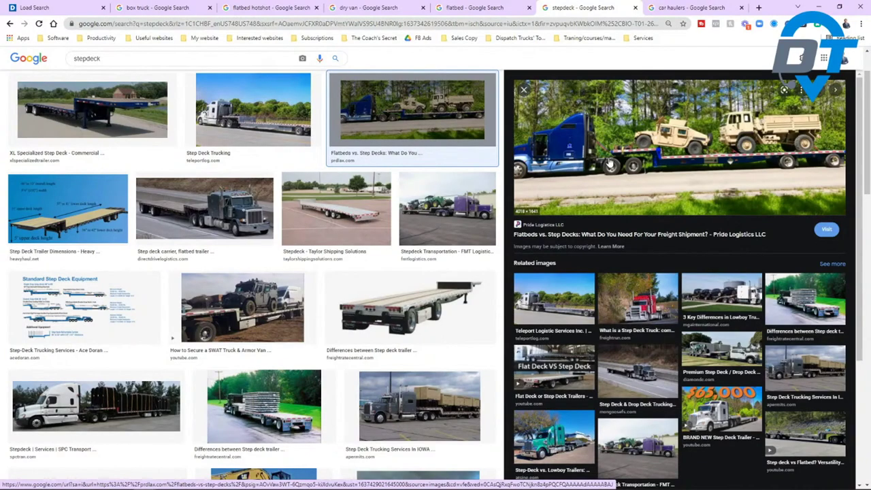
pyautogui.click(469, 8)
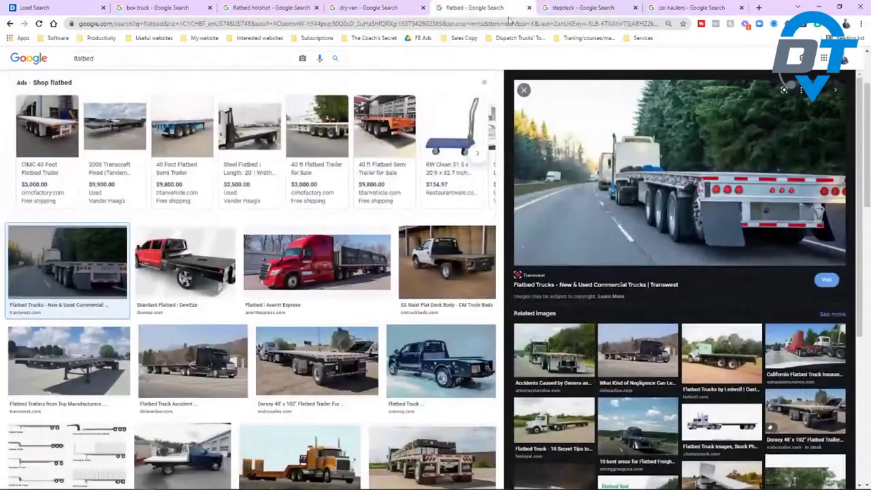
# Bring up the flatbed hotshot image results with a hotshot trailer photo previewed.
pyautogui.click(585, 8)
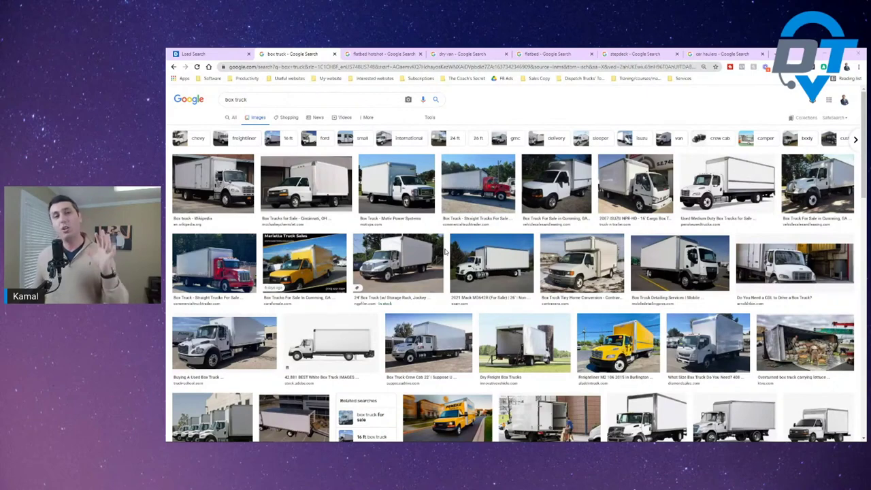
pyautogui.click(385, 54)
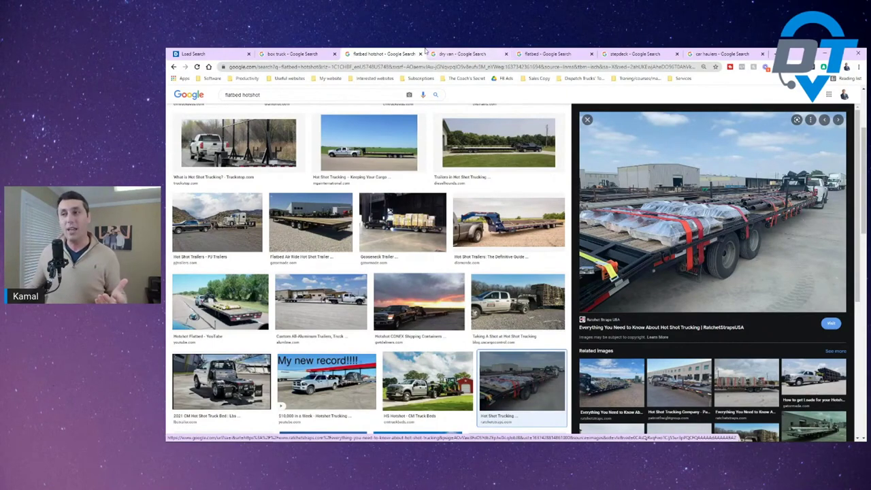
# Switch between the box truck and dry van trailer image results.
pyautogui.click(293, 54)
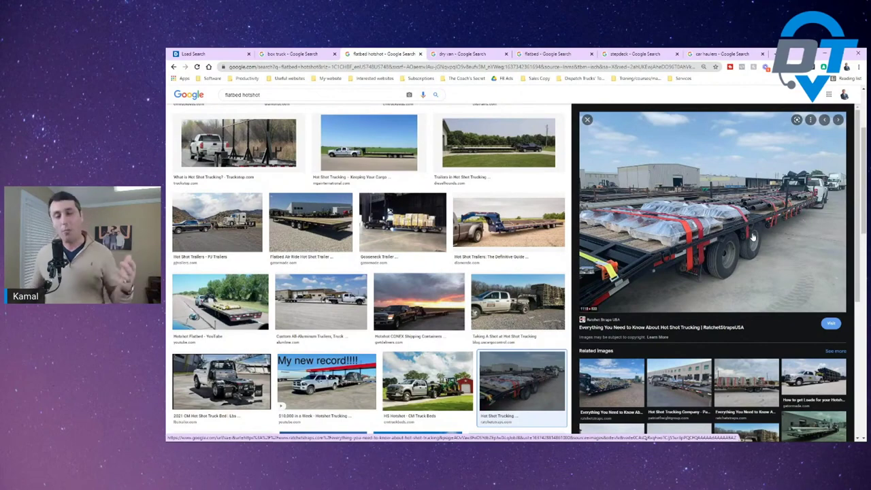
pyautogui.click(294, 55)
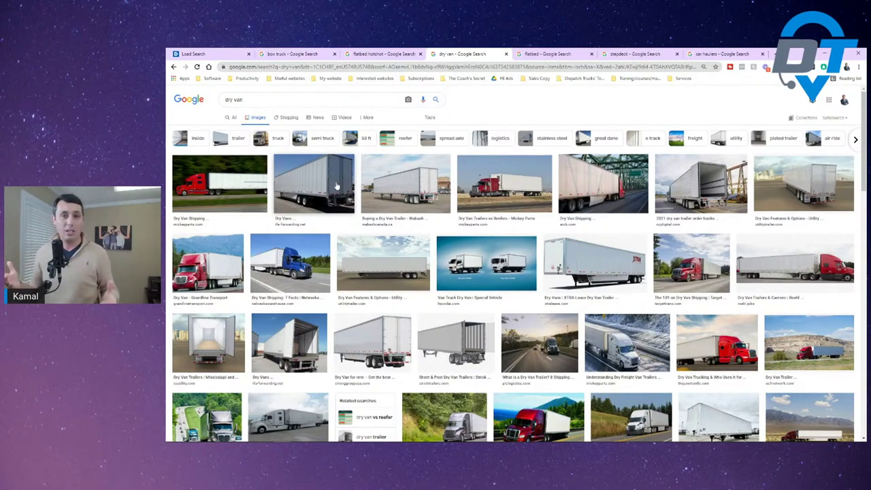
pyautogui.hotkey('ctrl', '2')
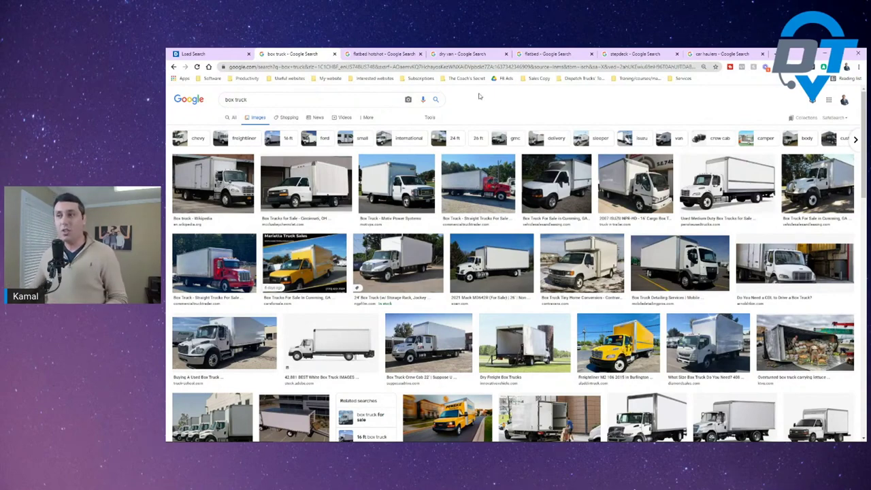
# Glance at the flatbed hotshot and dry van images, then return to the 944-result DAT Power search.
pyautogui.click(400, 52)
pyautogui.click(463, 53)
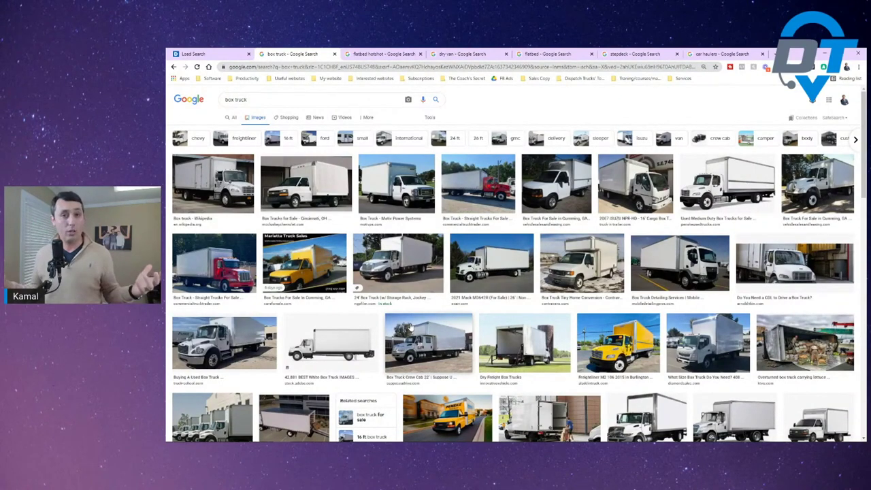
pyautogui.hotkey('ctrl', '1')
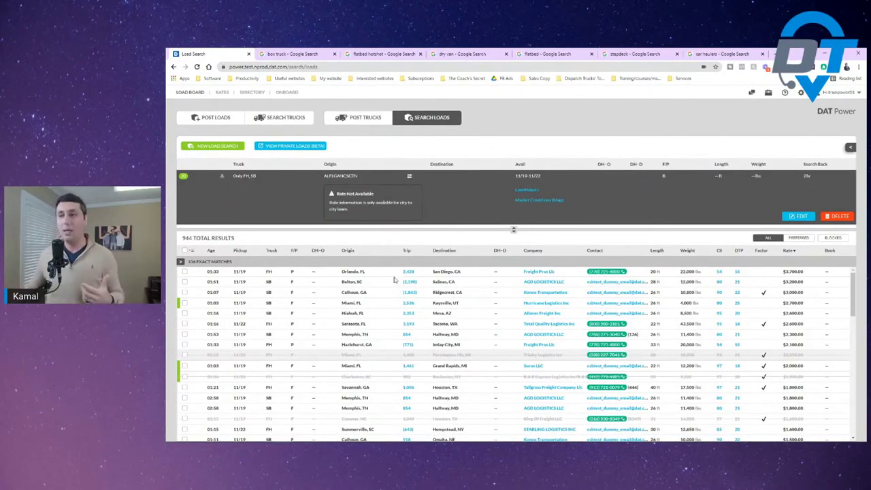
# Check the box truck images, then return to the editable DAT Power search criteria.
pyautogui.click(289, 53)
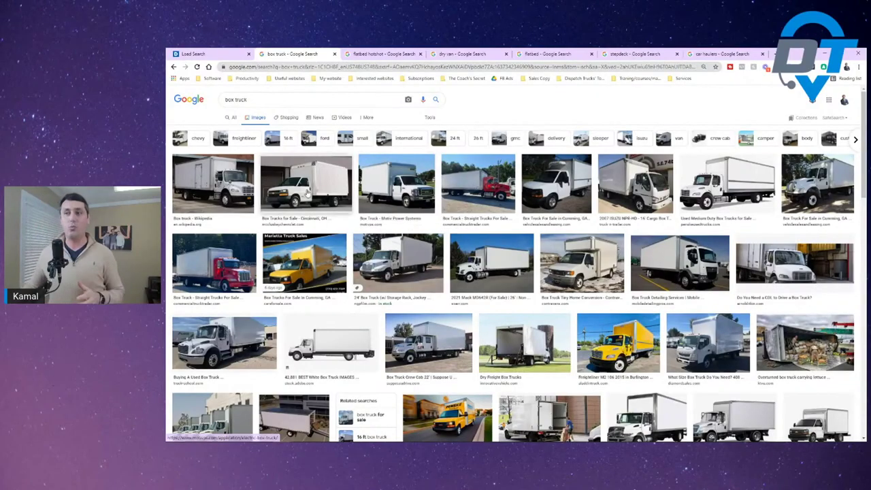
pyautogui.click(222, 55)
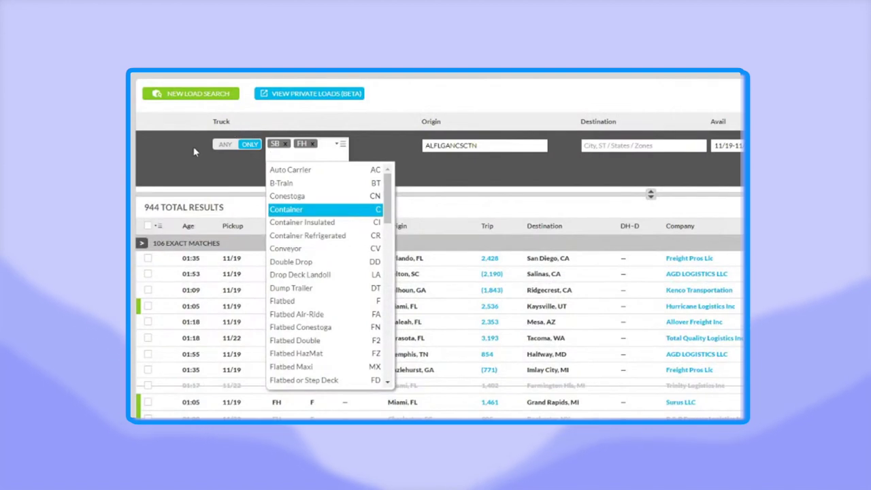
# Switch the DAT Power truck filter from Only to Any equipment category.
pyautogui.click(225, 145)
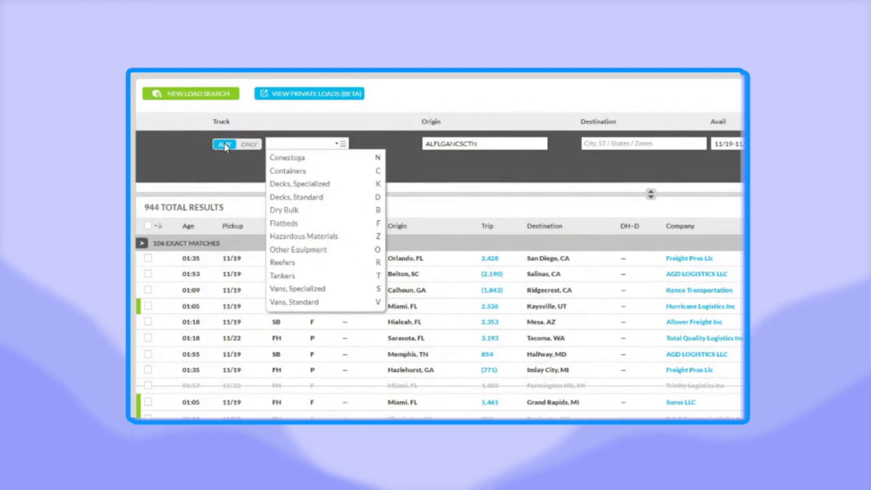
# Set the truck filter back to Only and clear its existing truck types.
pyautogui.click(248, 144)
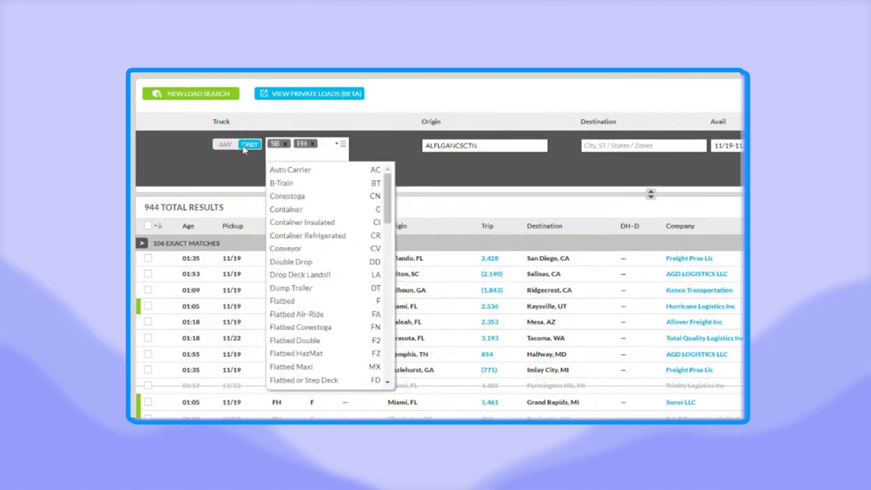
pyautogui.click(232, 144)
pyautogui.click(249, 145)
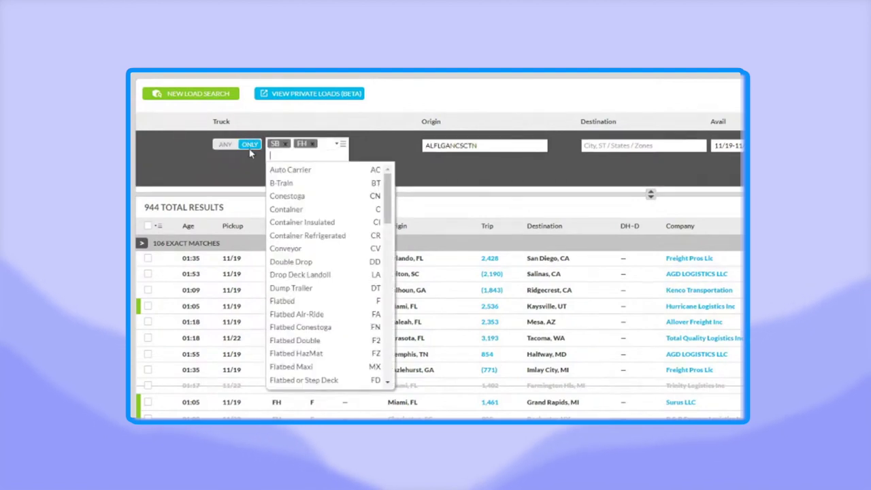
pyautogui.click(224, 145)
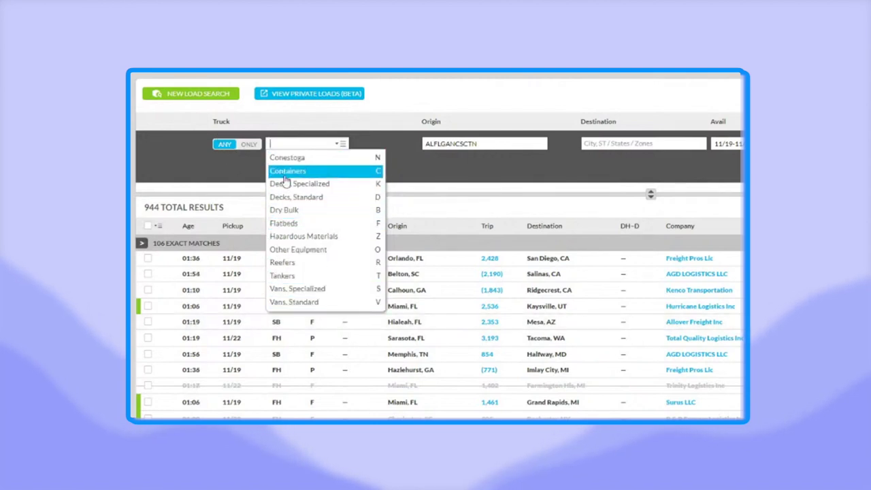
pyautogui.click(249, 145)
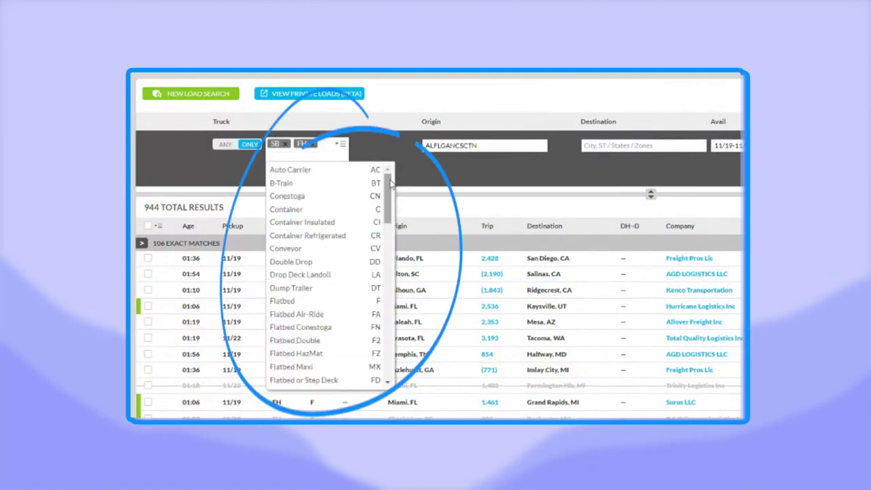
pyautogui.moveTo(388, 189); pyautogui.dragTo(390, 348)
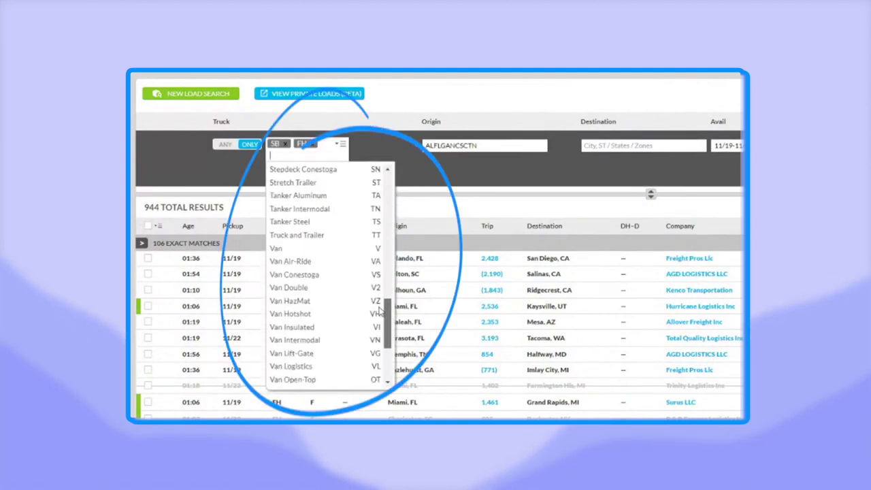
pyautogui.click(287, 142)
# Add Straight Box Truck (SB) and Flatbed Hotshot (FH) as the truck types.
pyautogui.write('sb')
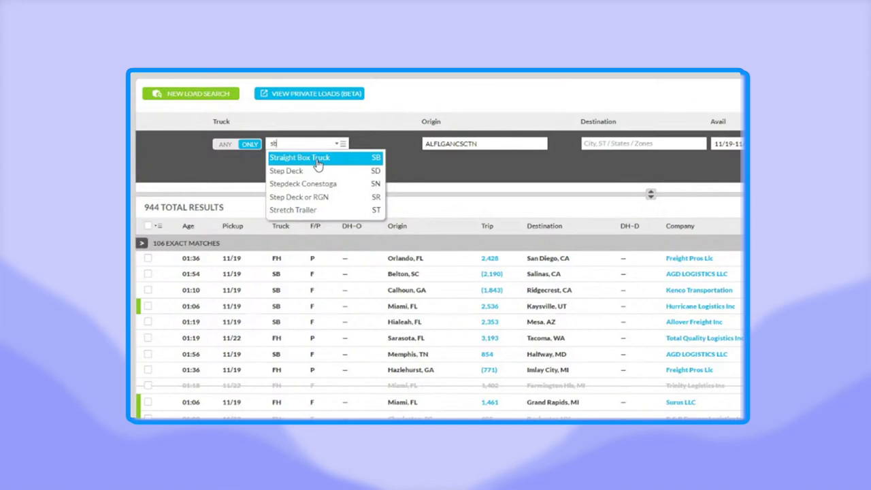
pyautogui.write('f')
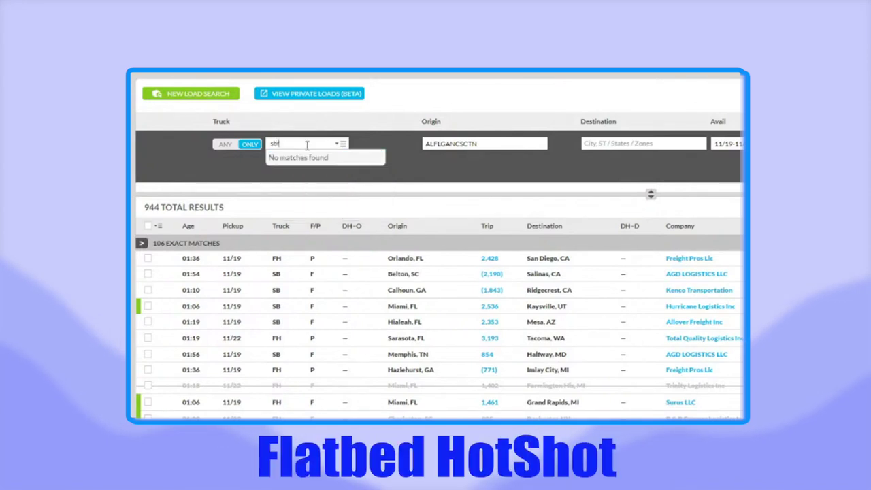
pyautogui.press('BackSpace')
pyautogui.click(298, 157)
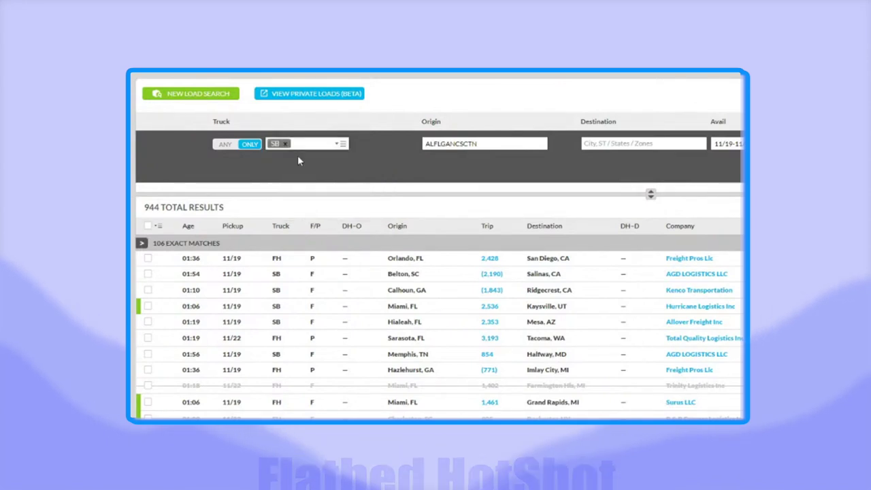
pyautogui.write('fh')
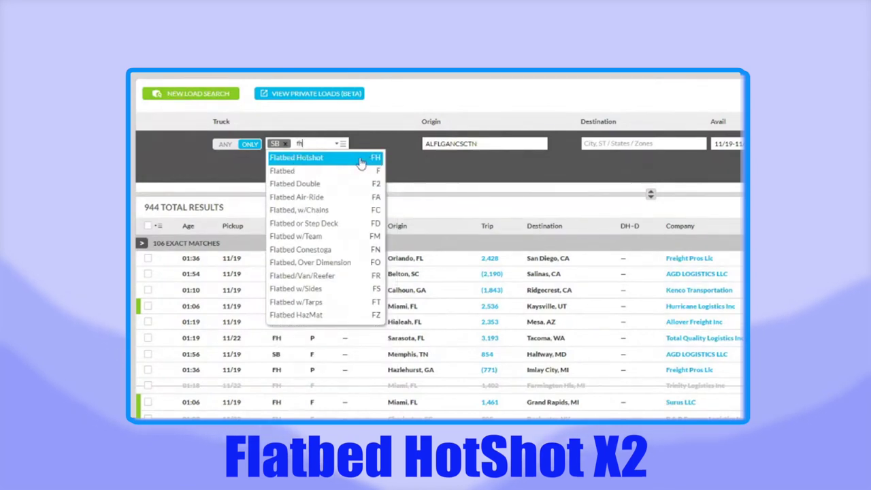
pyautogui.click(376, 160)
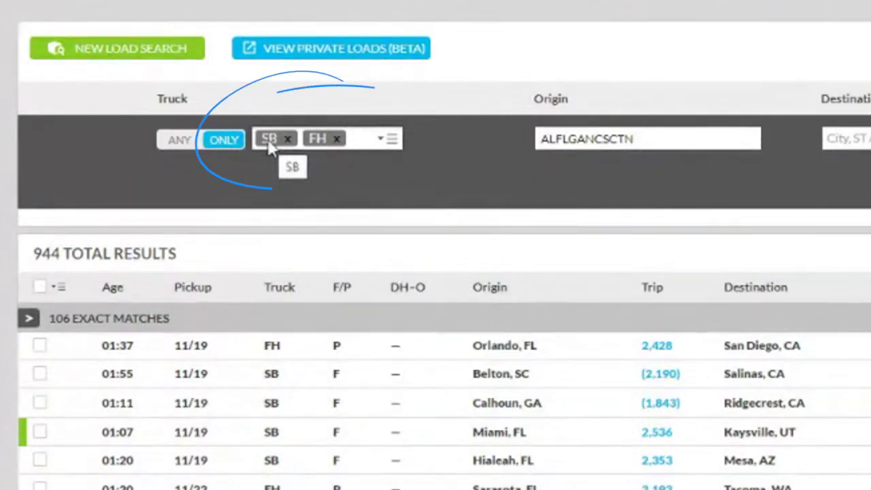
# Remove the FH tag from the Truck field, leaving only SB.
pyautogui.click(335, 140)
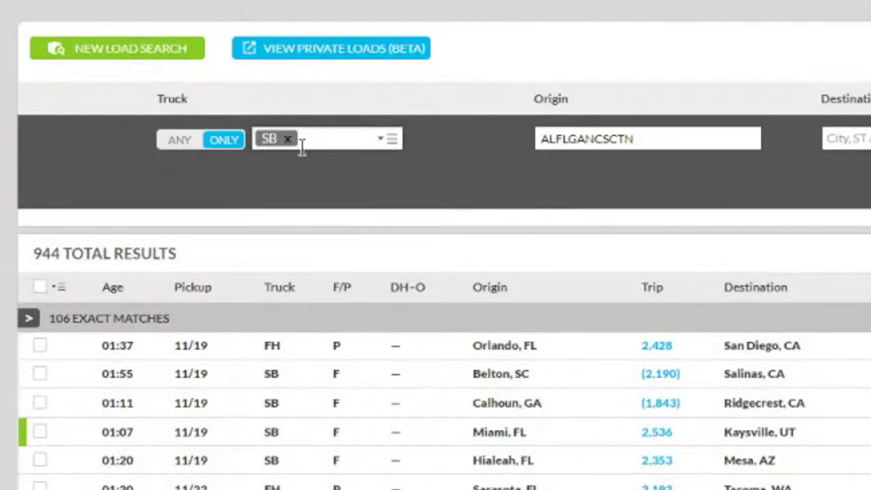
pyautogui.click(763, 191)
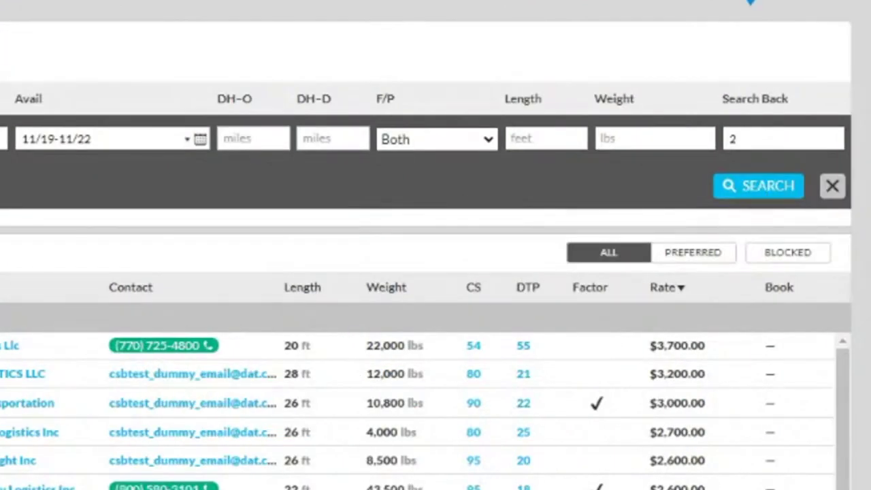
# Re-add Flatbed Hotshot (FH) beside SB and keep availability at 11/19–11/22.
pyautogui.click(312, 141)
pyautogui.write('f')
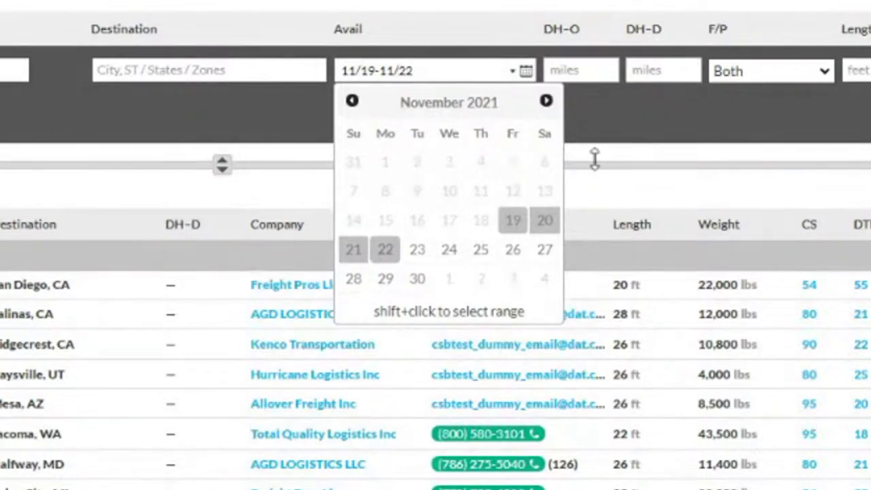
pyautogui.click(685, 71)
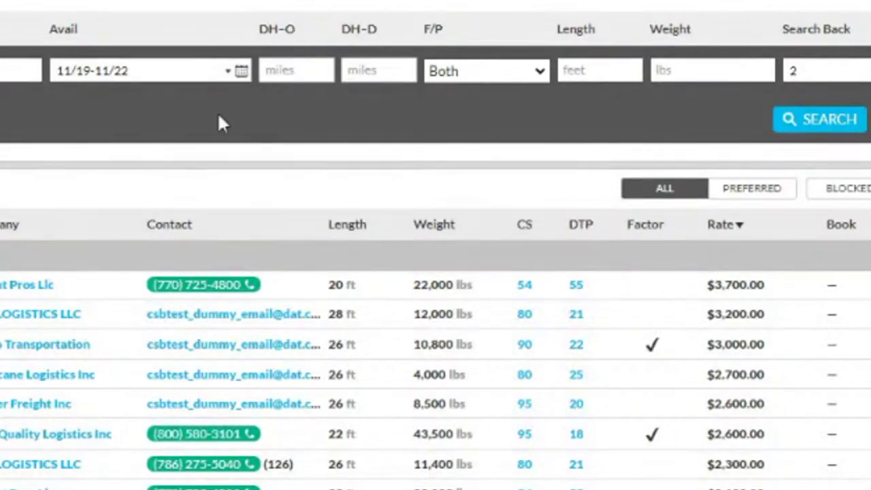
# Open the F/P load-size dropdown, which remains set to Both.
pyautogui.click(502, 70)
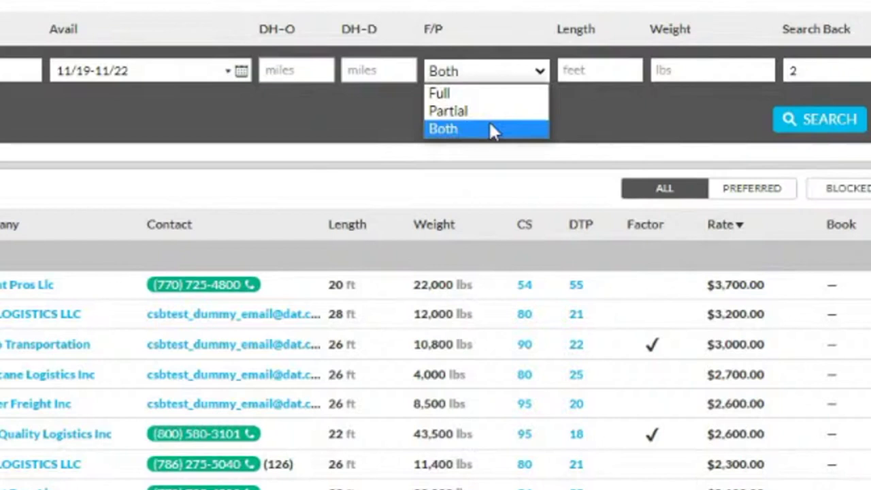
# Keep F/P at Both, leave Length and Weight blank, and run the load search.
pyautogui.click(491, 129)
pyautogui.click(572, 68)
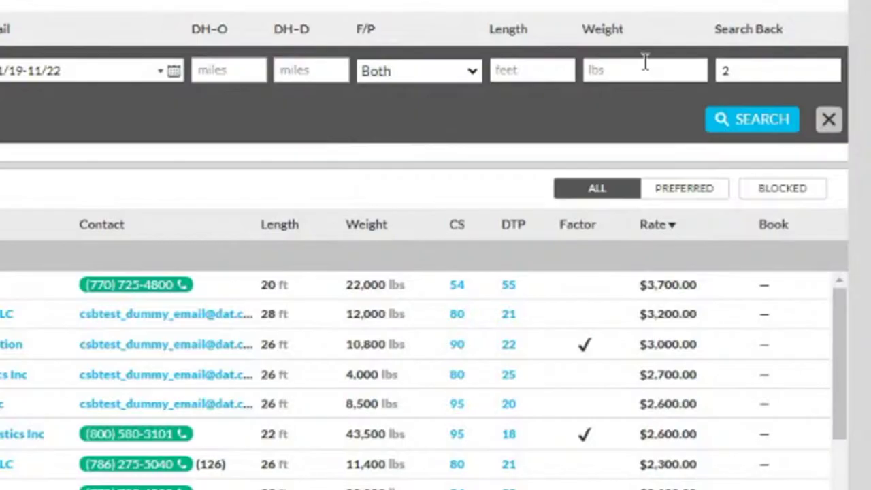
pyautogui.click(645, 62)
pyautogui.click(768, 124)
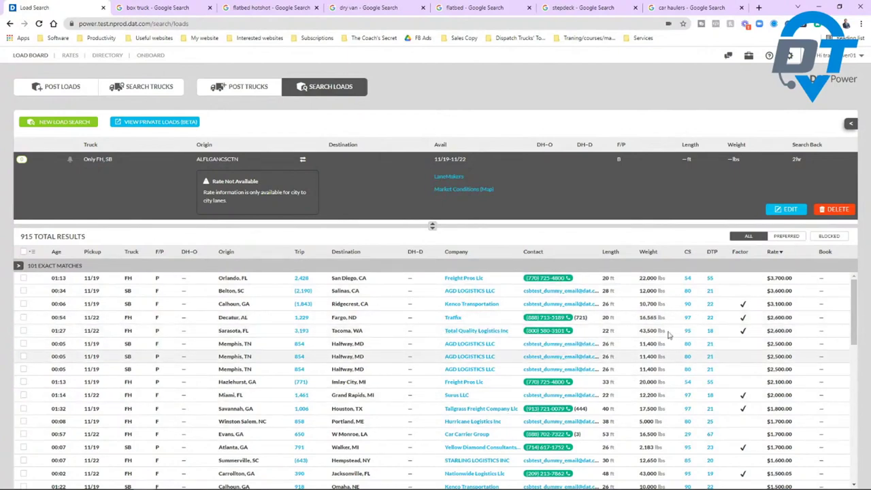
# Look over the 915 load results and sort them by rate.
pyautogui.scroll(-2, 609, 378)
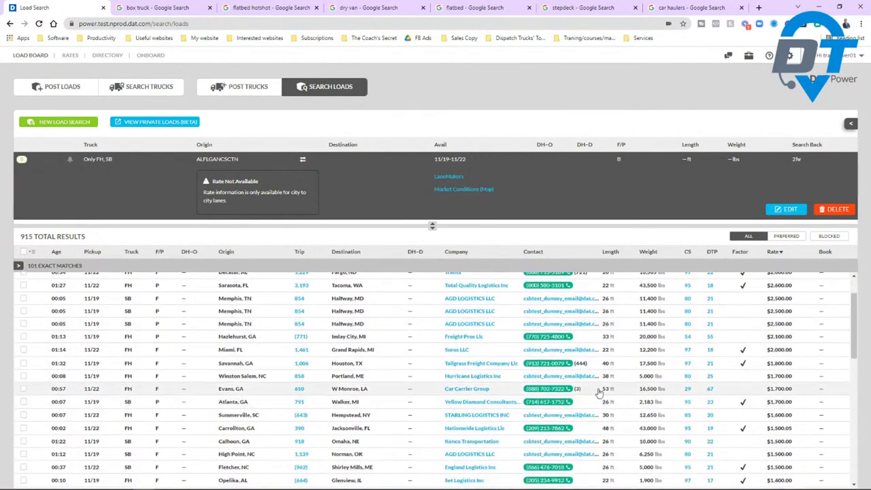
pyautogui.scroll(2, 599, 394)
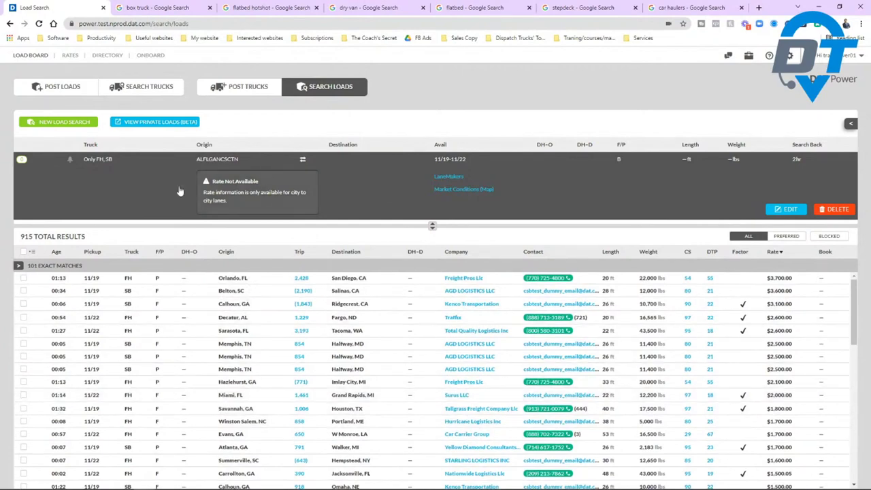
pyautogui.click(772, 252)
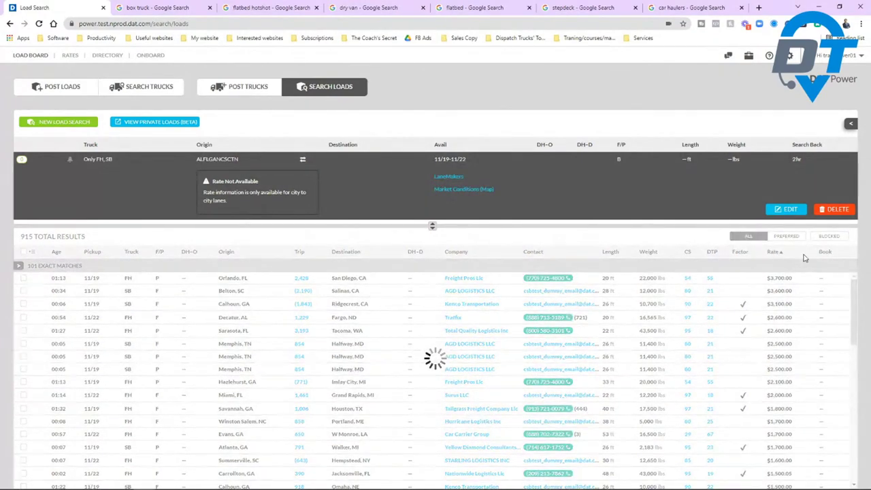